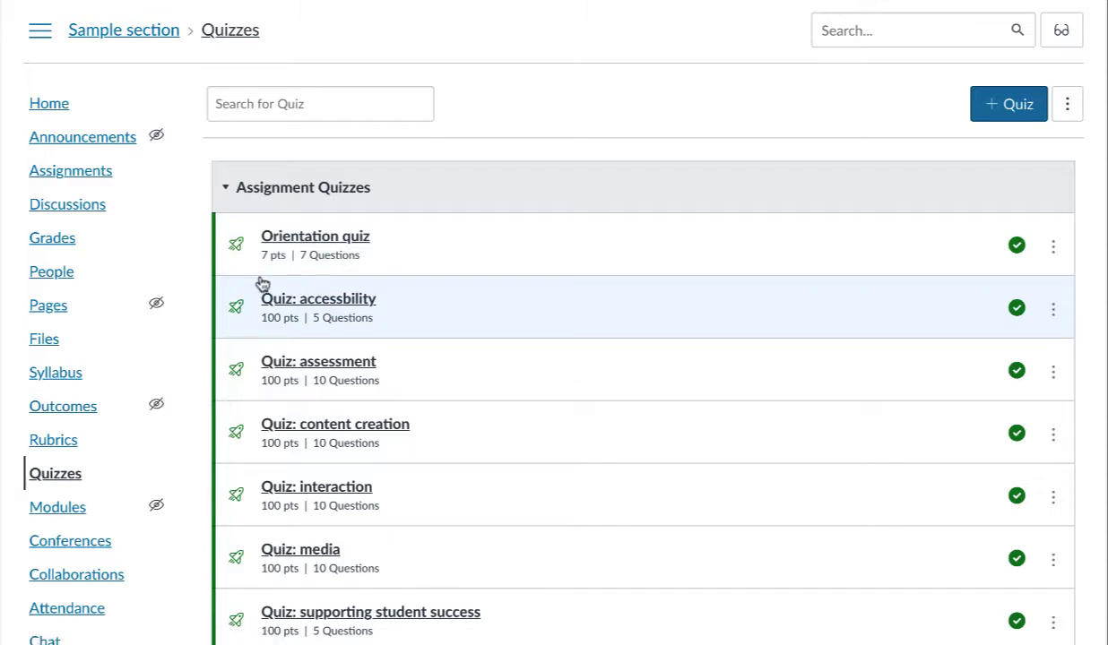
- Open the Orientation quiz for editing and show its list of questions
scroll(271, 485, "down", 1)
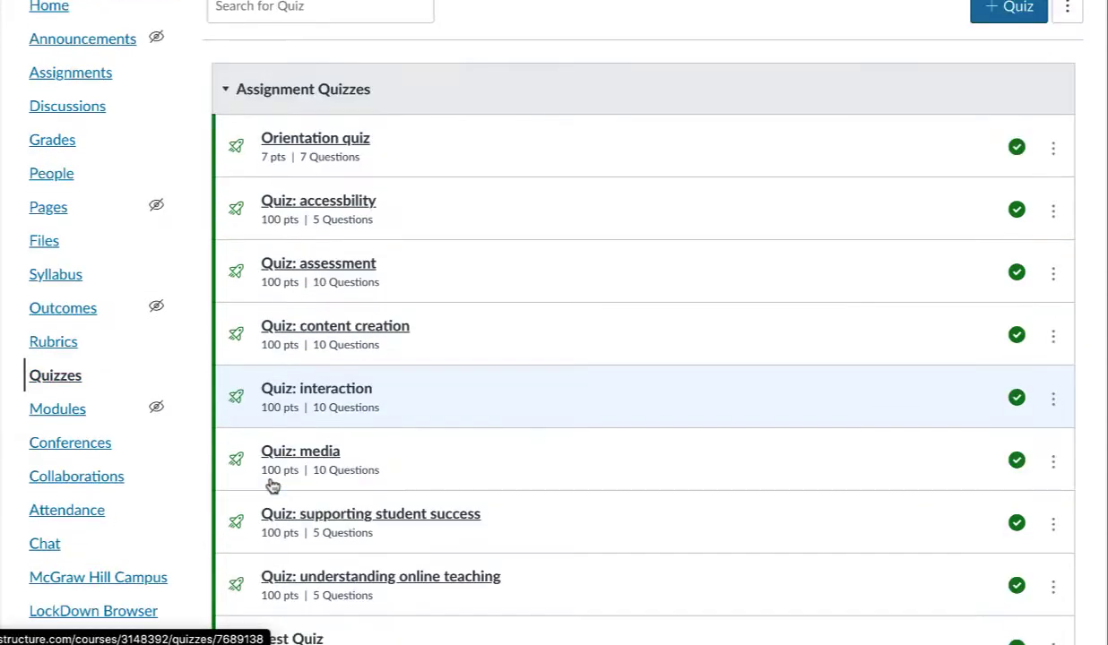
scroll(271, 489, "up", 1)
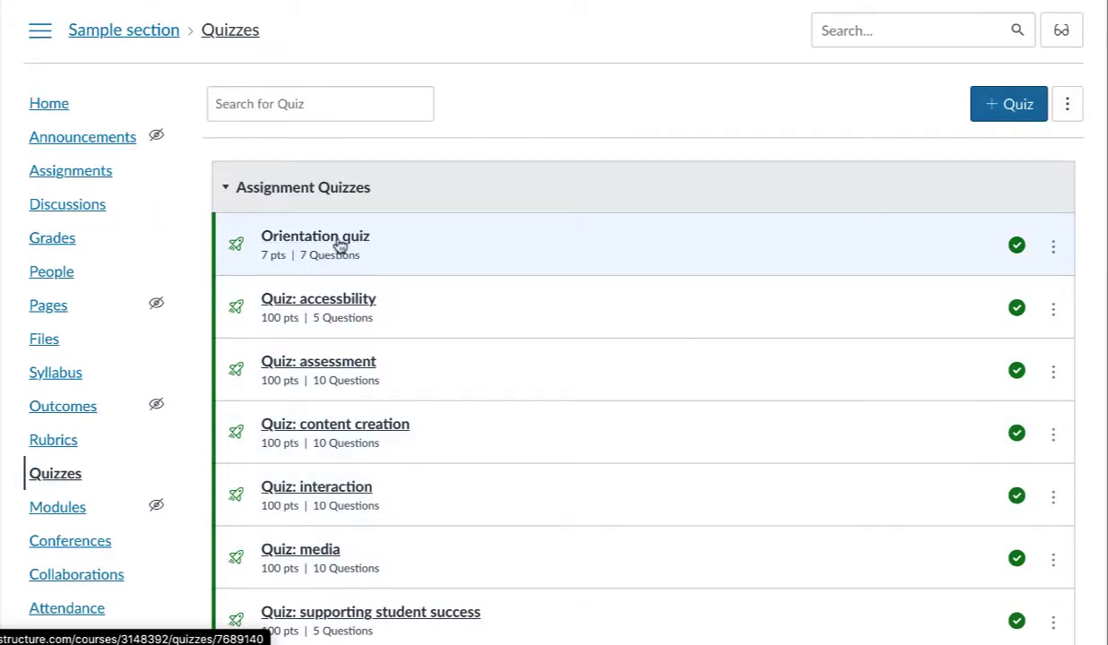
left_click(339, 242)
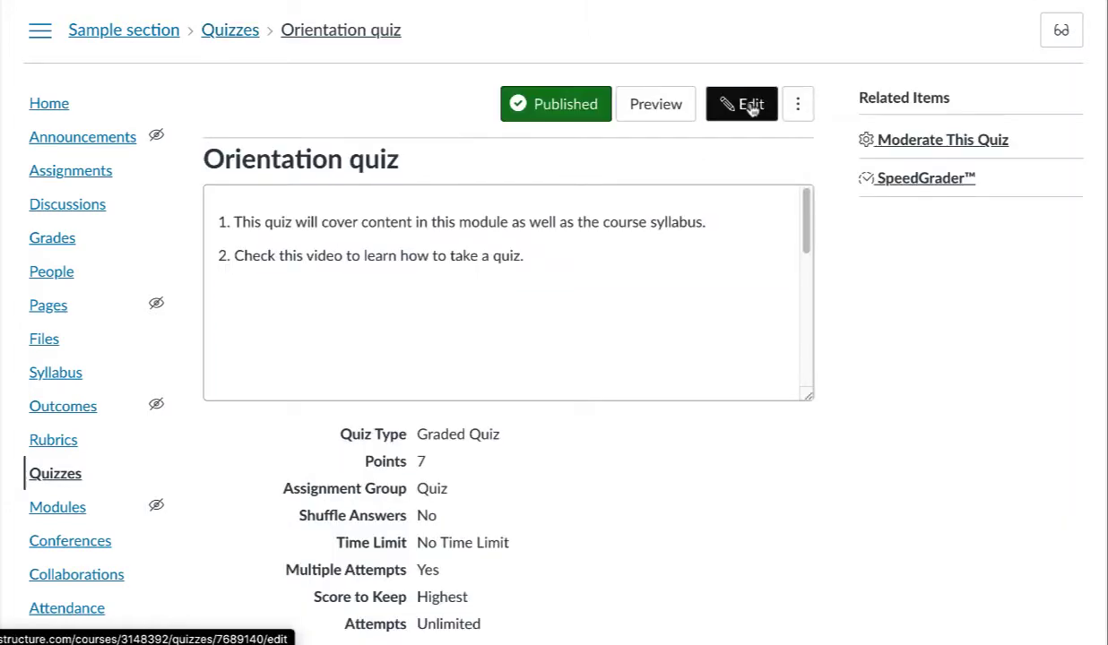
left_click(752, 108)
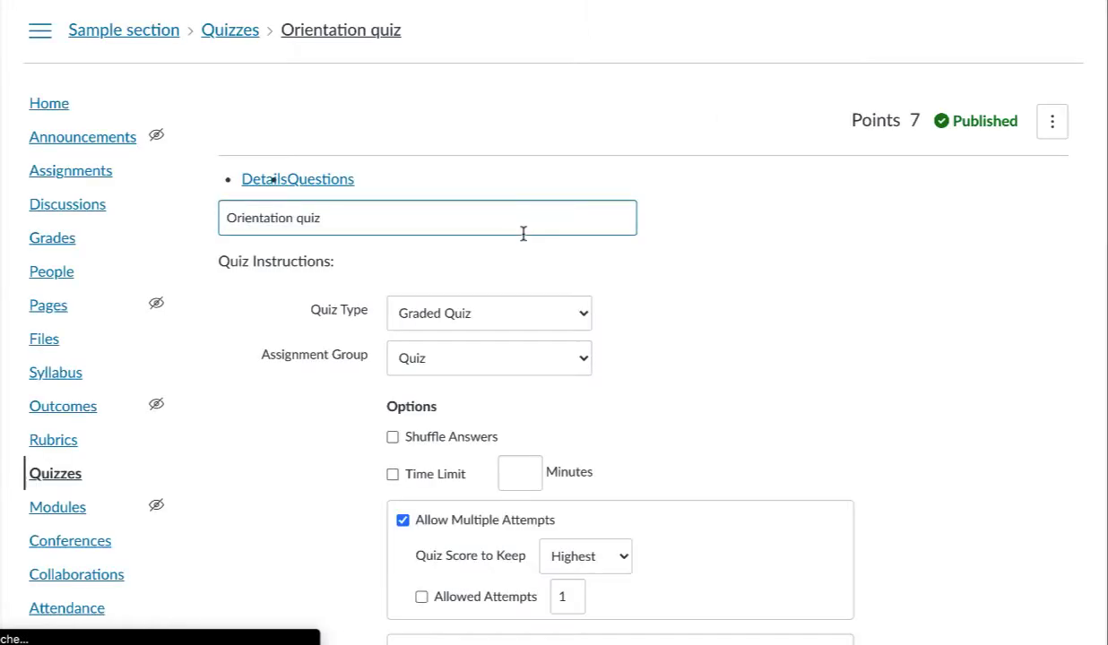
left_click(345, 190)
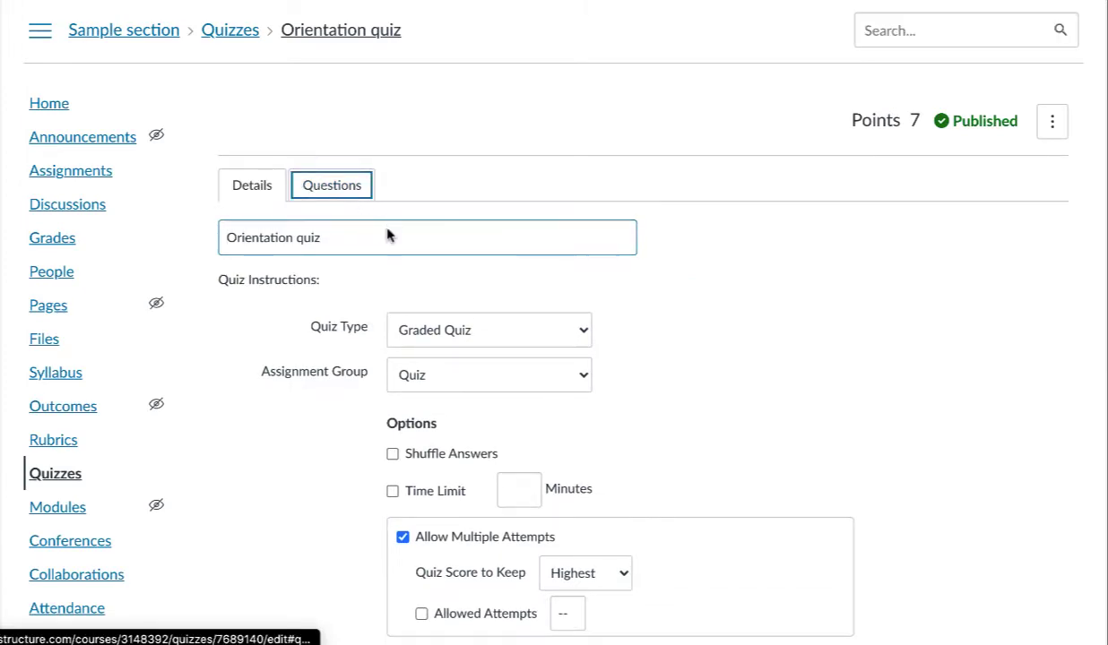
mouse_move(932, 339)
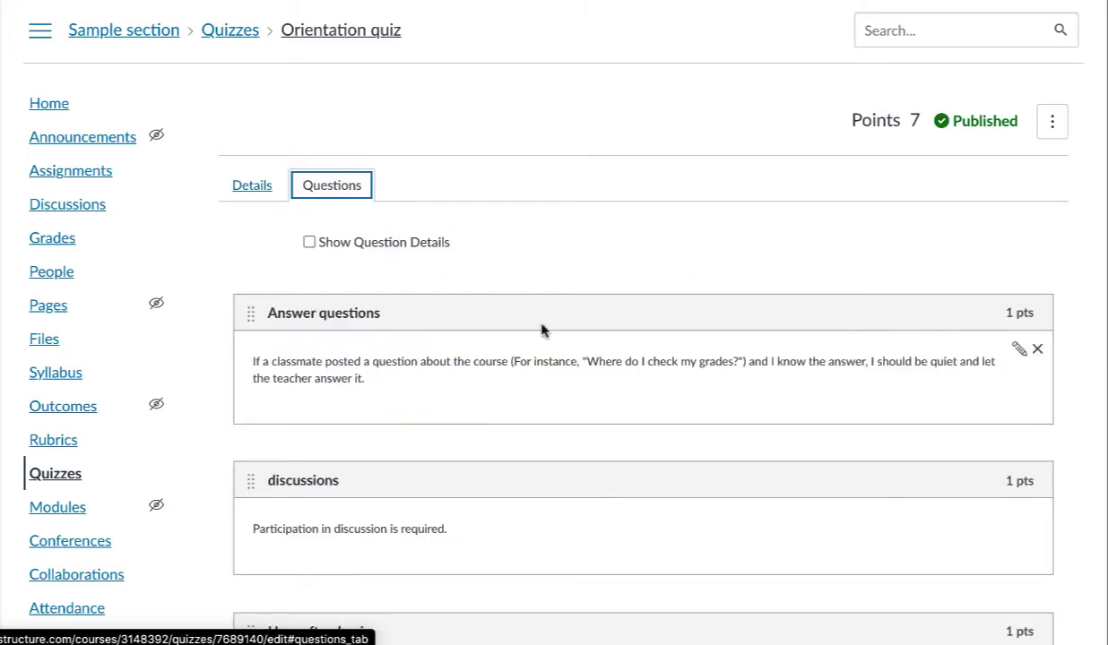
- Set the "Answer questions" question to 20 points and update the question
left_click(1022, 355)
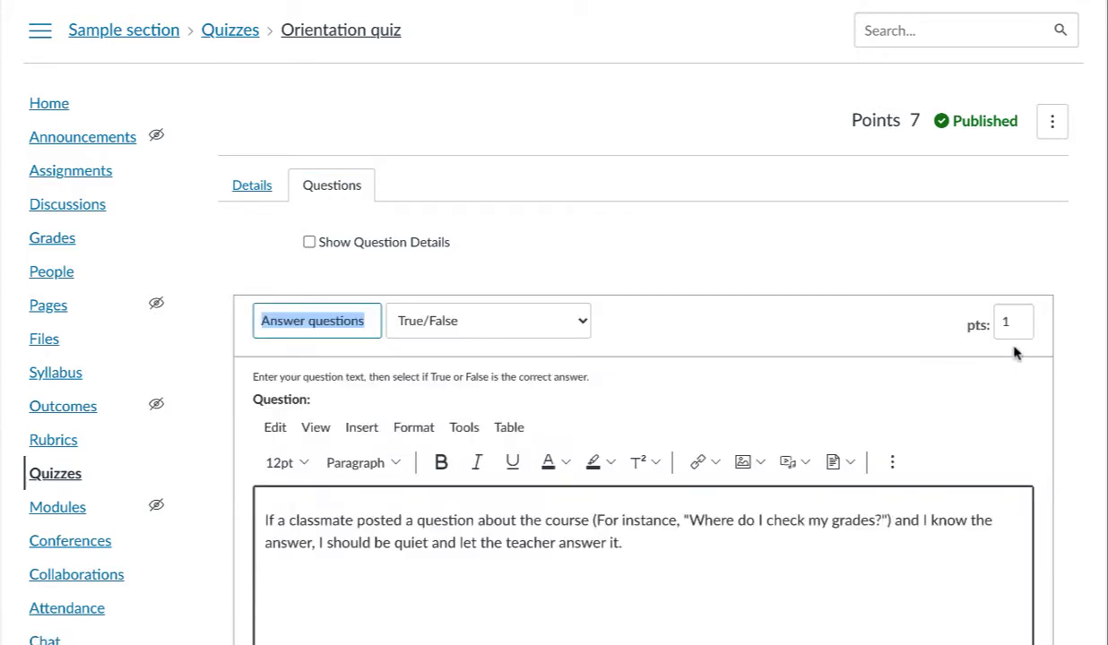
double_click(1013, 321)
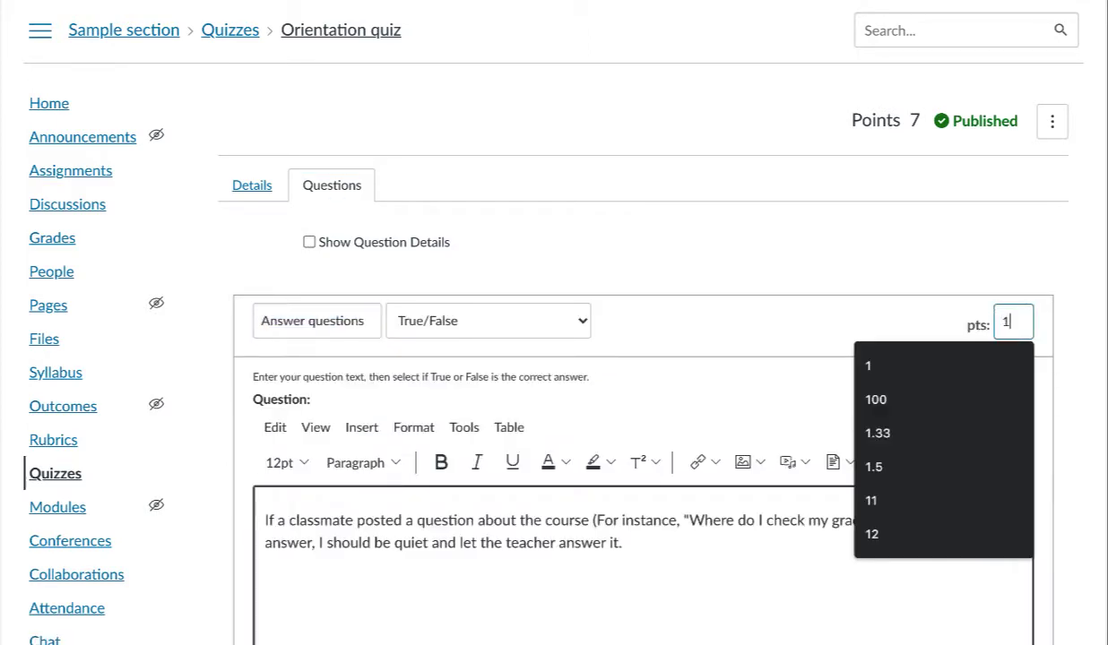
type("10")
key("BackSpace")
key("BackSpace")
type("20")
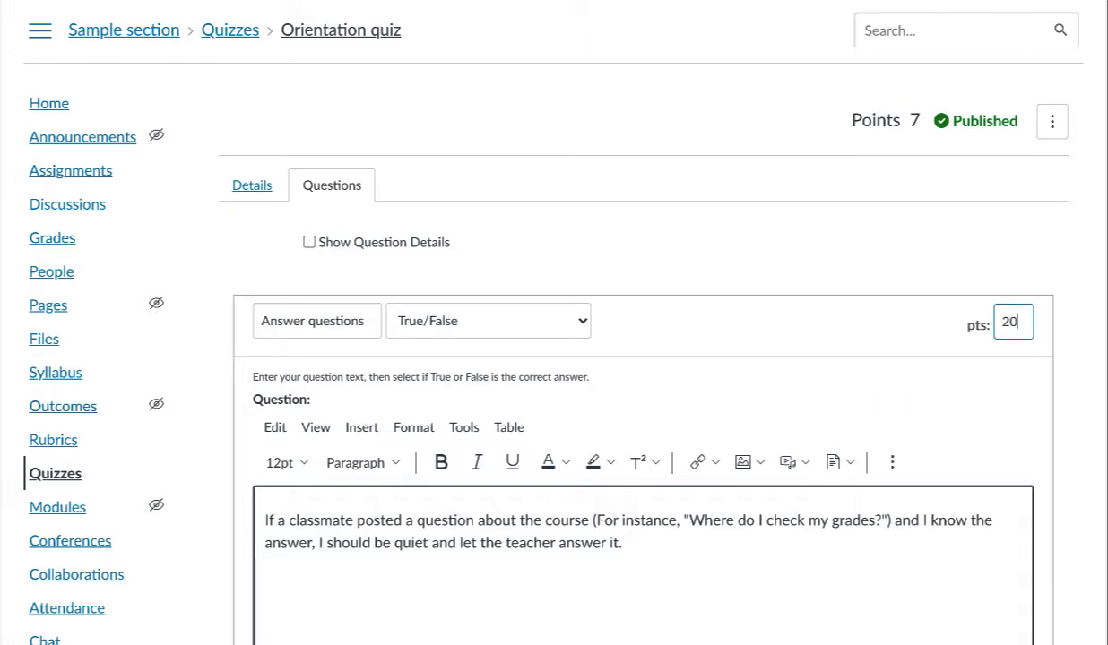
scroll(920, 411, "down", 5)
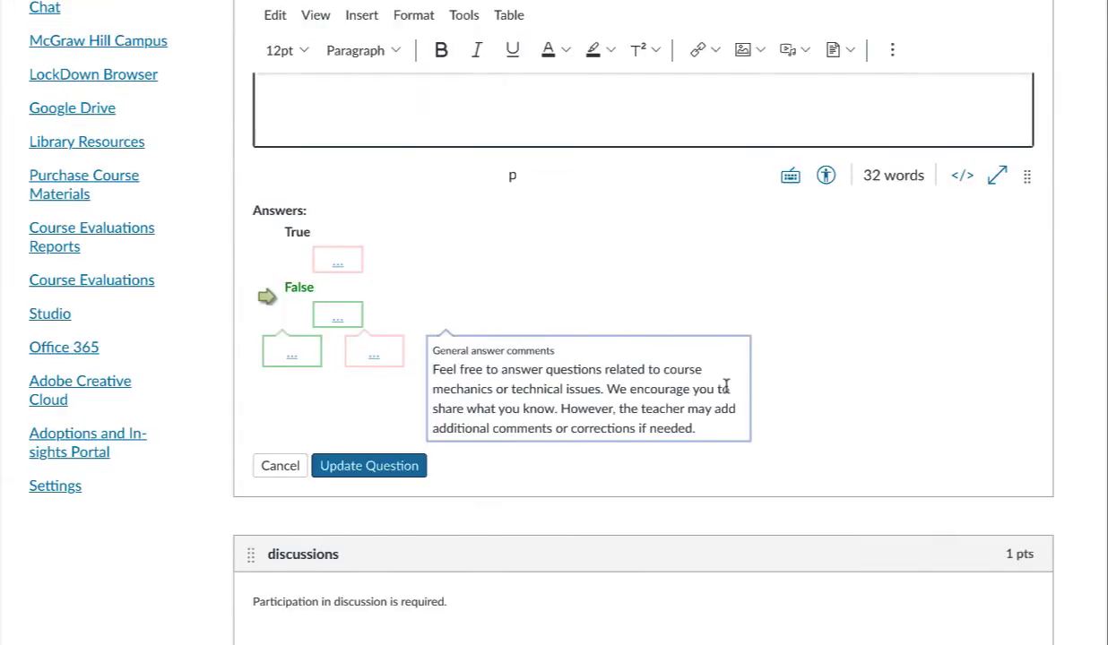
left_click(357, 472)
- Set the "discussions" question to 20 points and update the question
scroll(1056, 221, "up", 7)
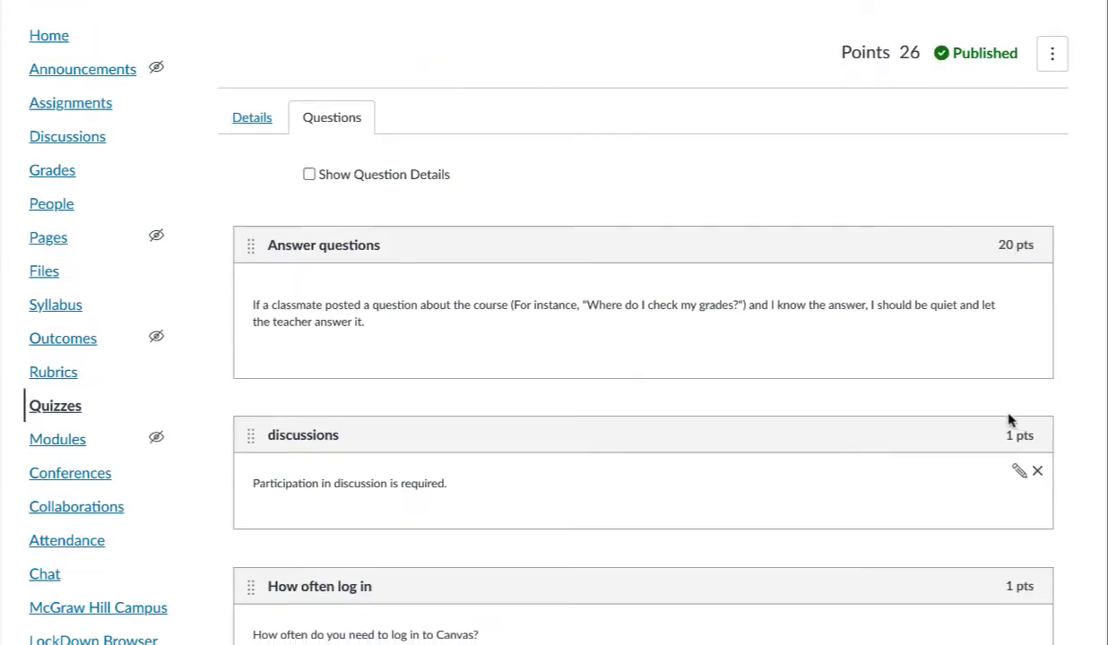
left_click(1017, 471)
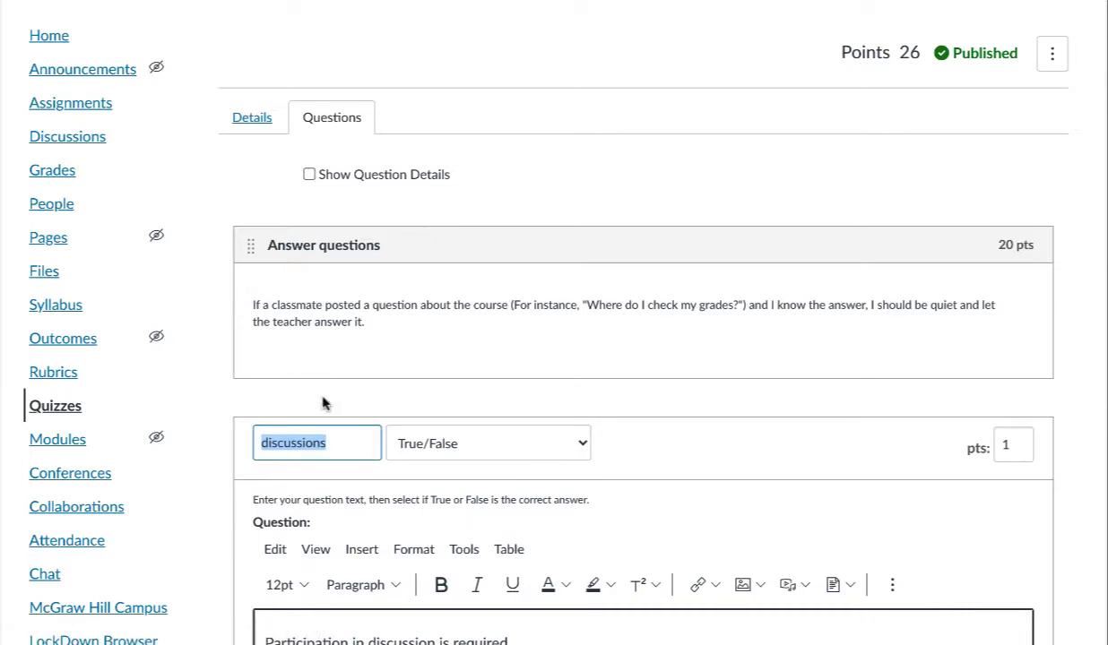
double_click(1009, 446)
type("20")
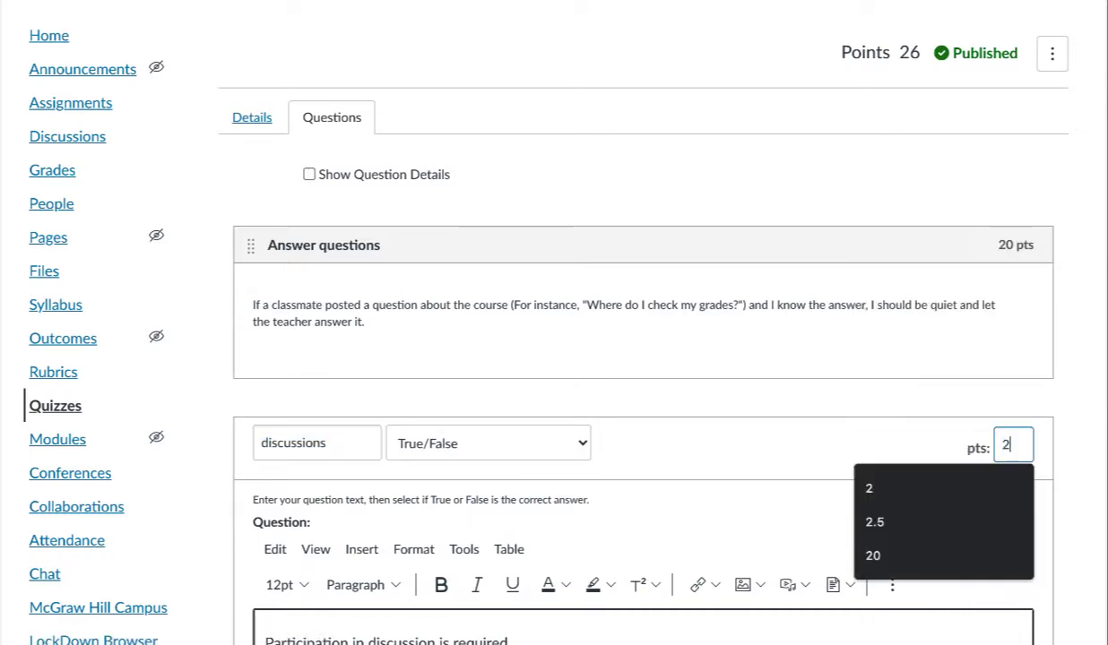
left_click(1086, 484)
scroll(1086, 484, "down", 6)
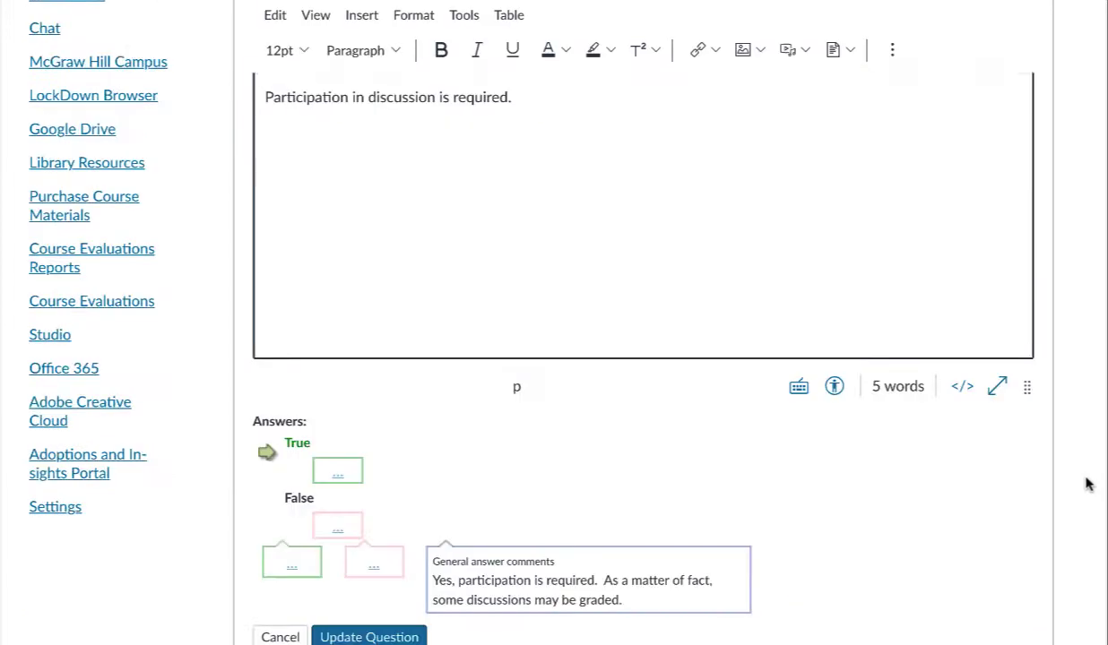
left_click(381, 636)
- Create a new question group below the last question that picks 2 questions at 20 points per question
scroll(625, 297, "up", 2)
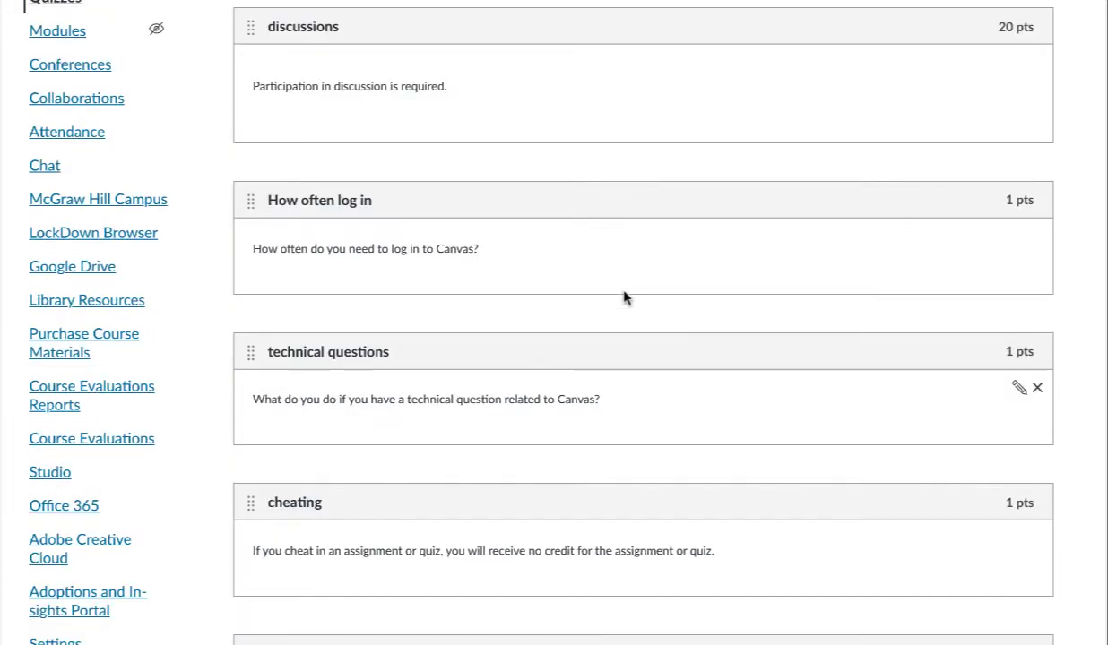
scroll(626, 297, "up", 4)
scroll(652, 332, "down", 6)
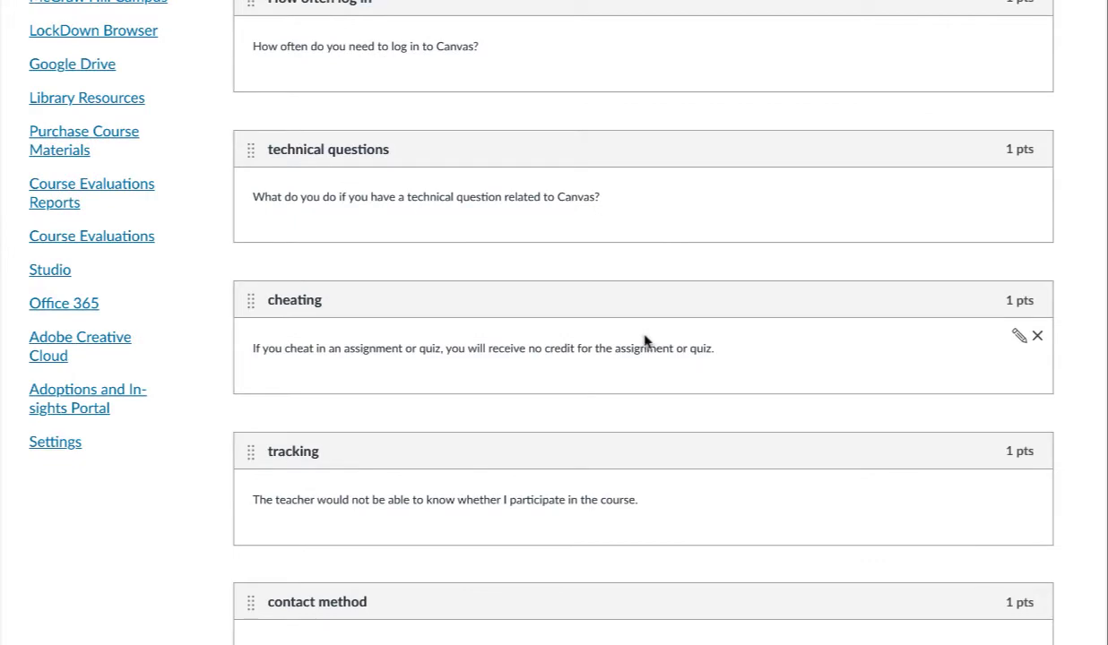
scroll(643, 339, "down", 3)
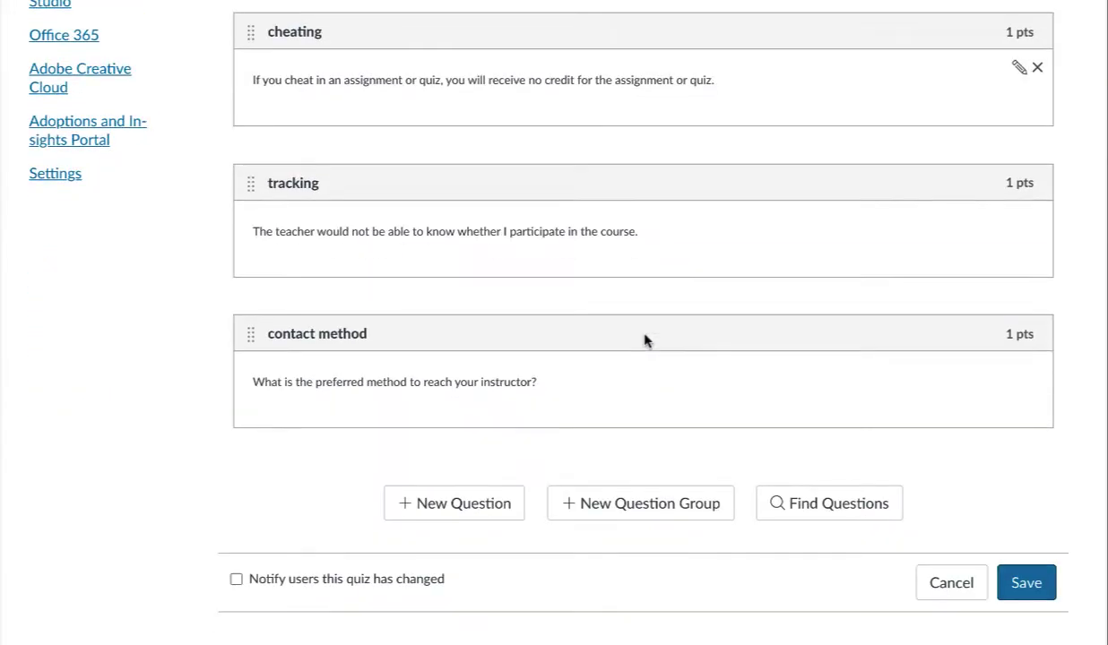
left_click(631, 509)
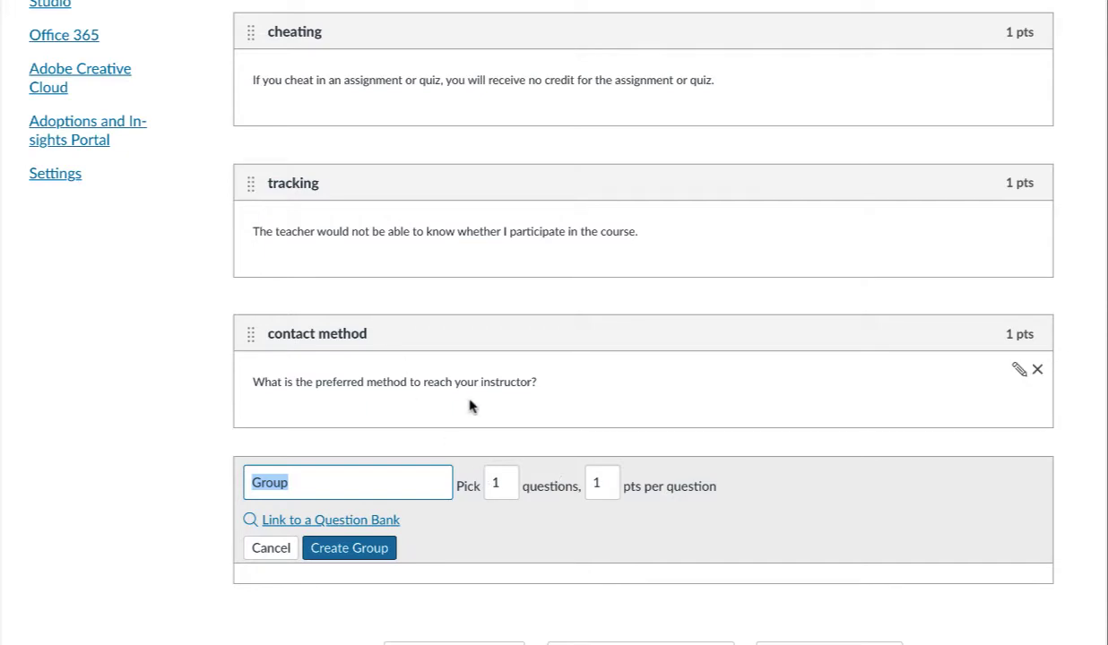
left_click(503, 479)
double_click(497, 478)
type("2")
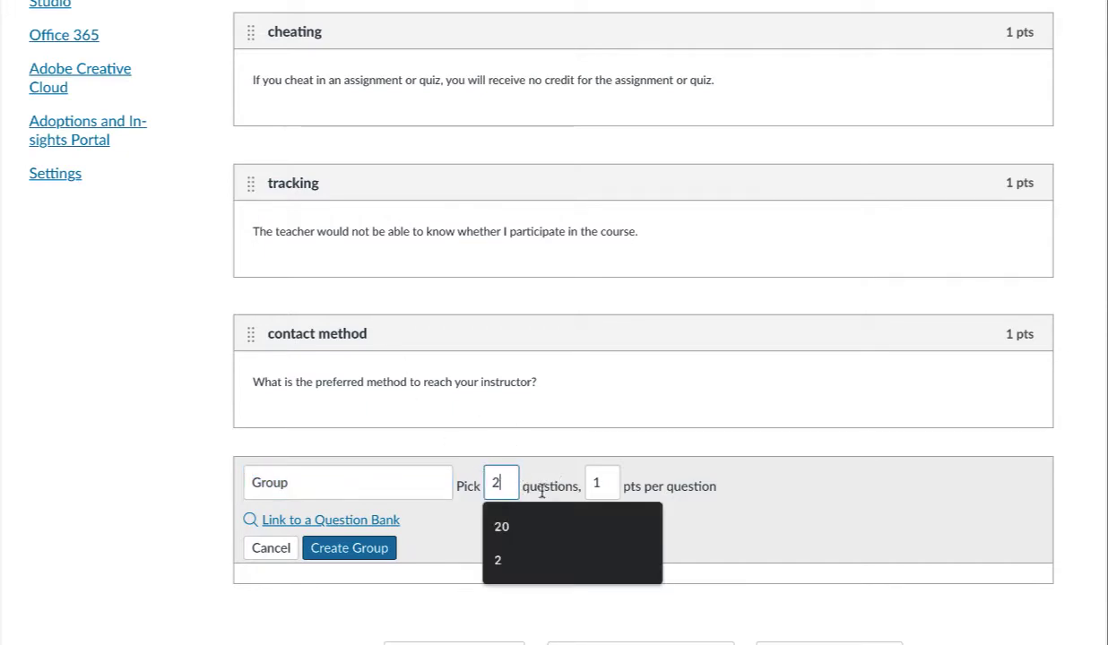
double_click(594, 484)
type("2")
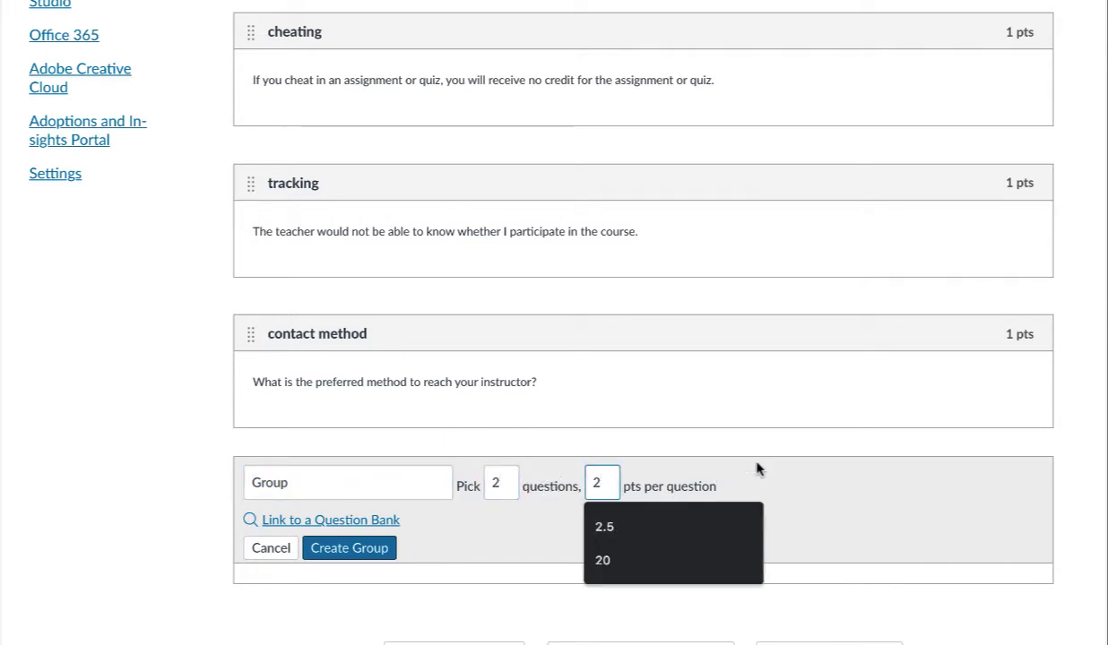
type("0")
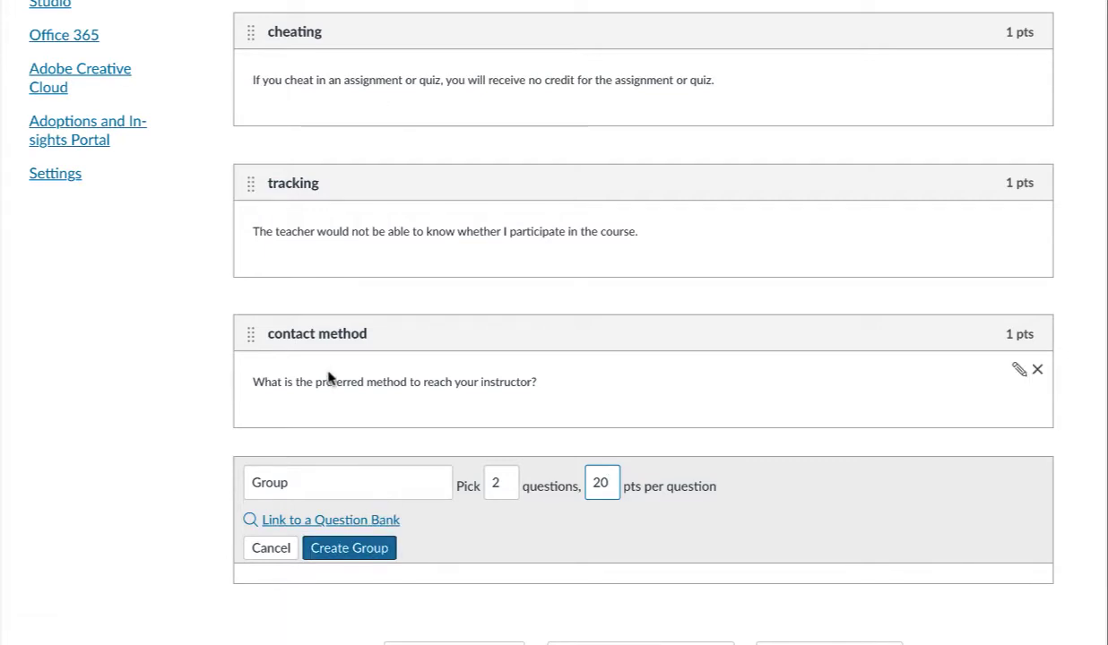
left_click(362, 555)
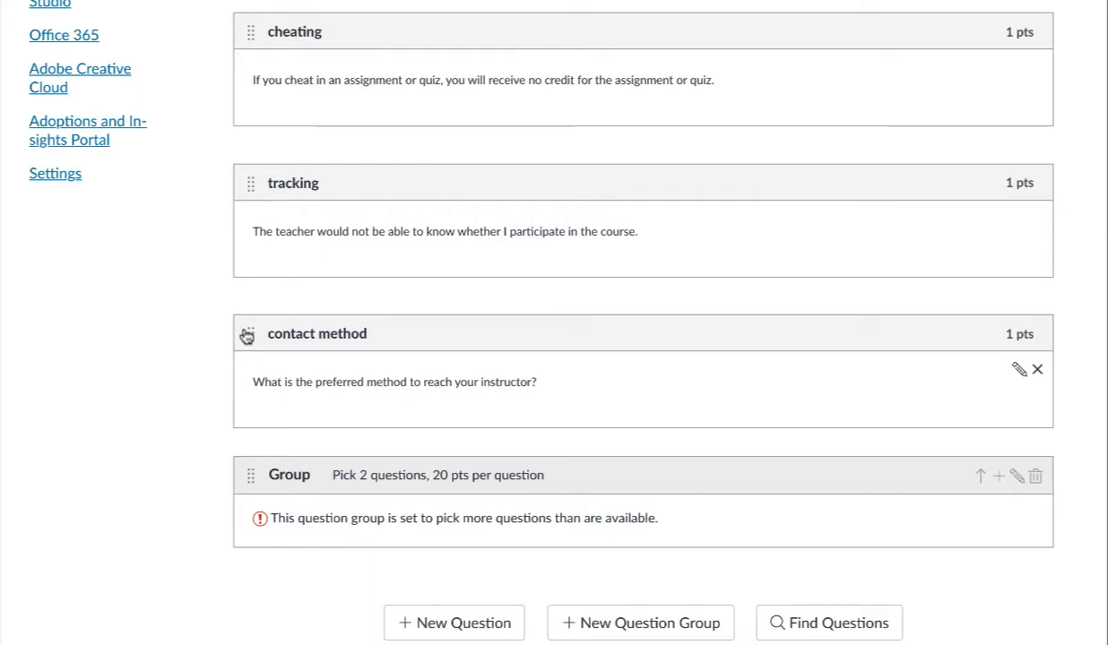
- Move all seven quiz questions, from "contact method" up to "Answer questions", into the question group
left_click_drag(248, 336, 260, 431)
left_click_drag(251, 190, 267, 296)
left_click_drag(254, 32, 285, 227)
scroll(278, 242, "up", 3)
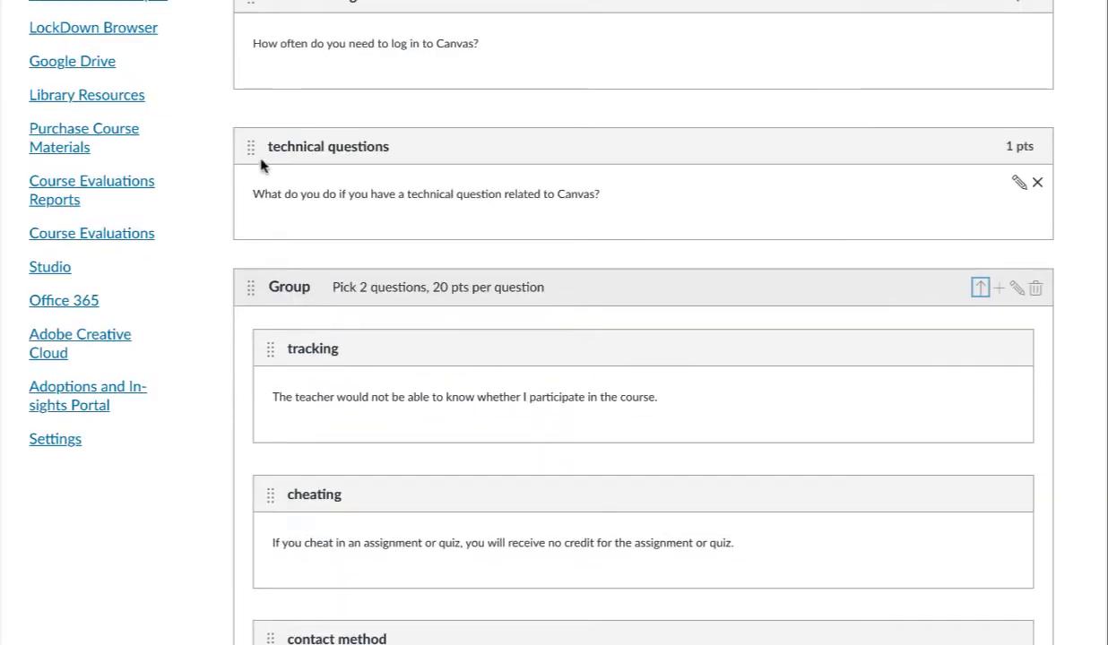
left_click_drag(248, 169, 254, 265)
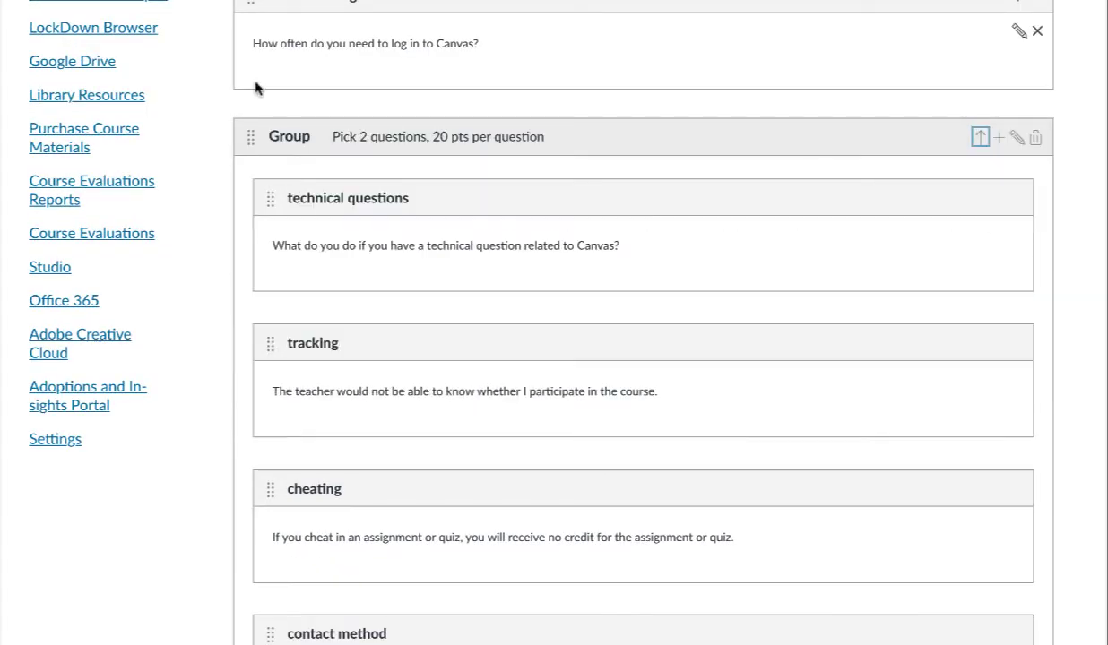
scroll(255, 87, "up", 1)
left_click_drag(250, 93, 244, 395)
scroll(267, 227, "up", 4)
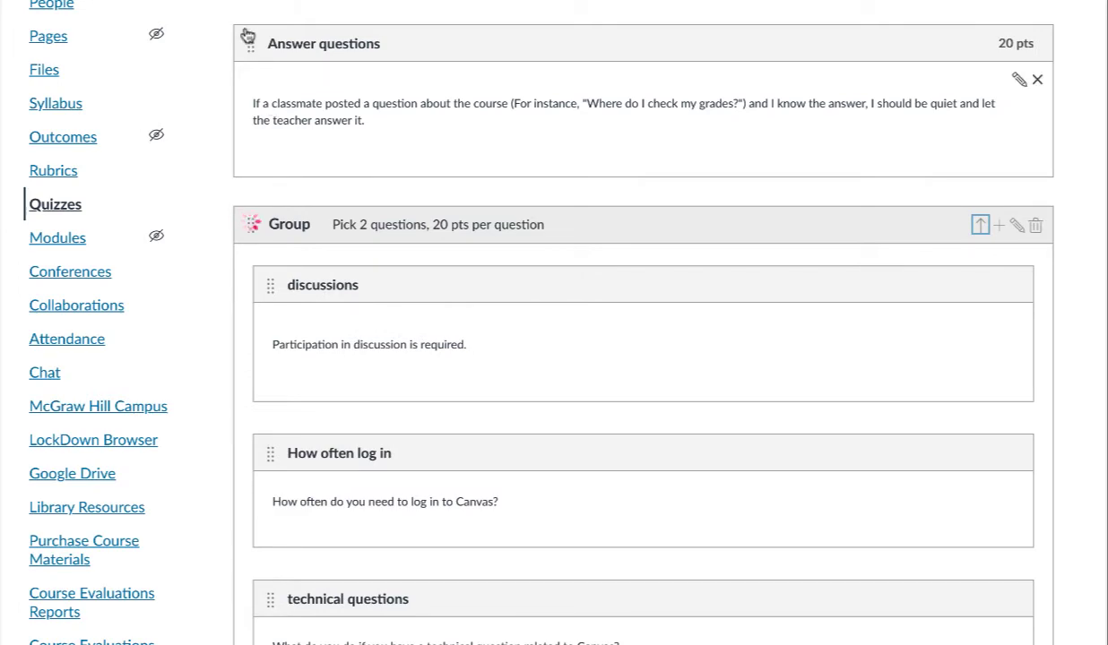
left_click_drag(247, 36, 260, 255)
- Change the question group to pick 5 questions and update the group
scroll(356, 169, "up", 1)
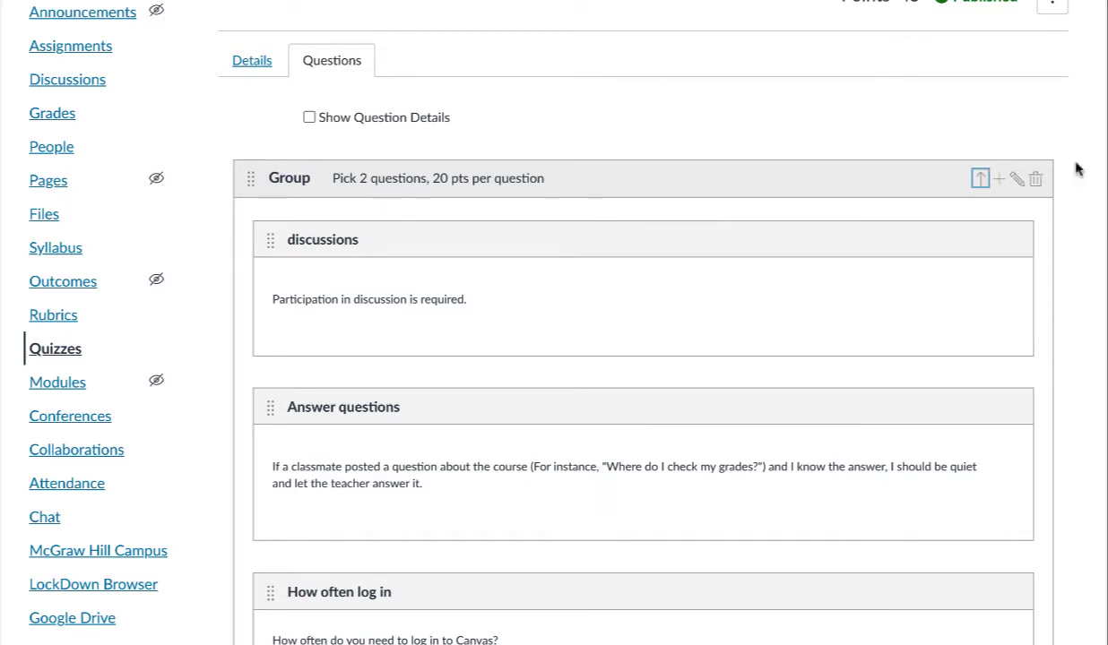
left_click(1016, 180)
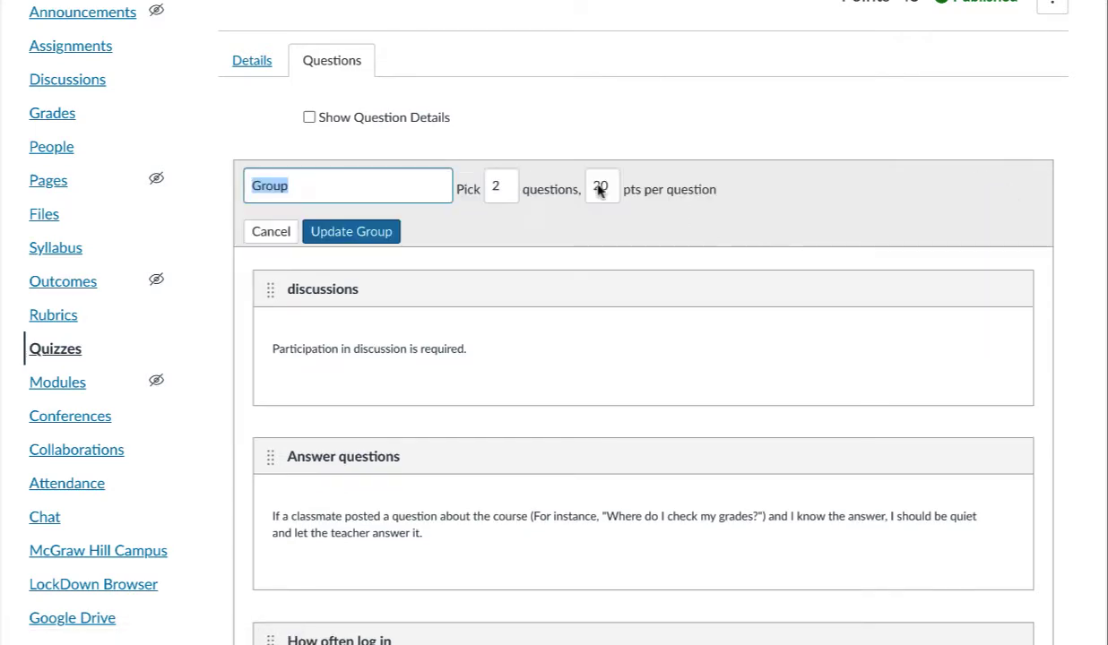
double_click(502, 185)
type("5")
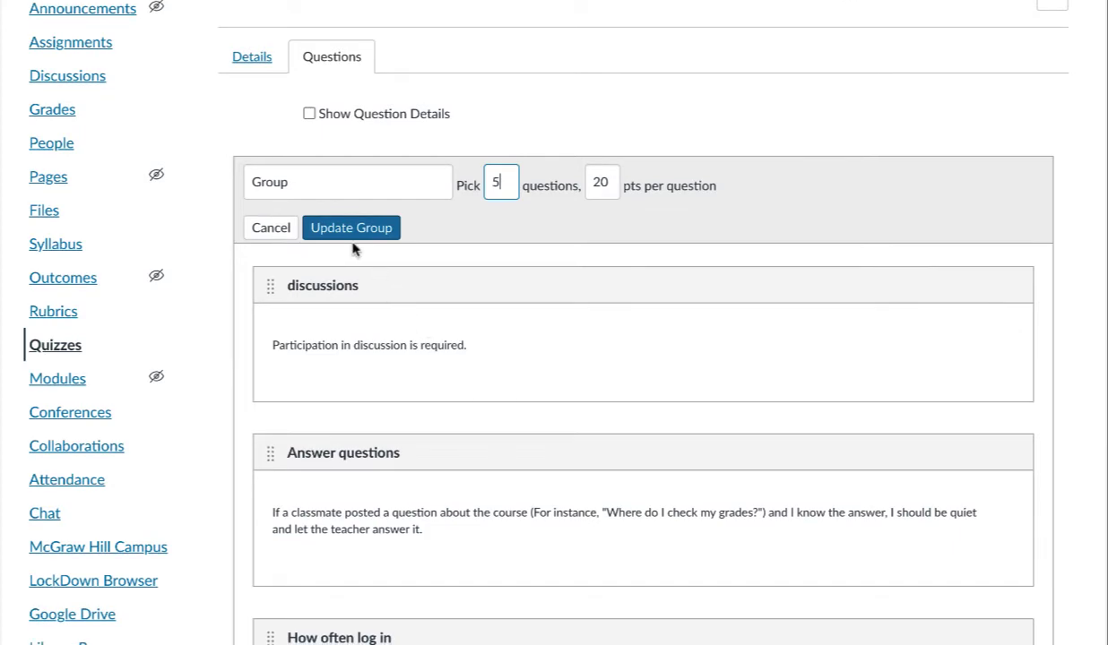
left_click(363, 235)
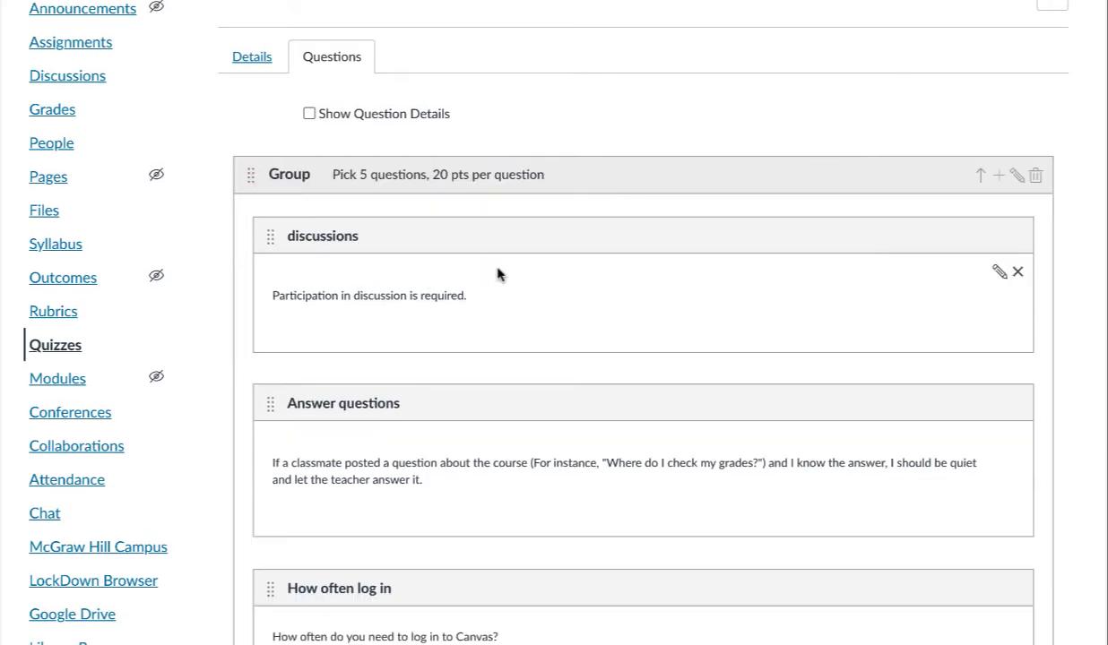
- Review the questions inside the group, along with the group's pick setting and the quiz's total points
scroll(499, 273, "down", 6)
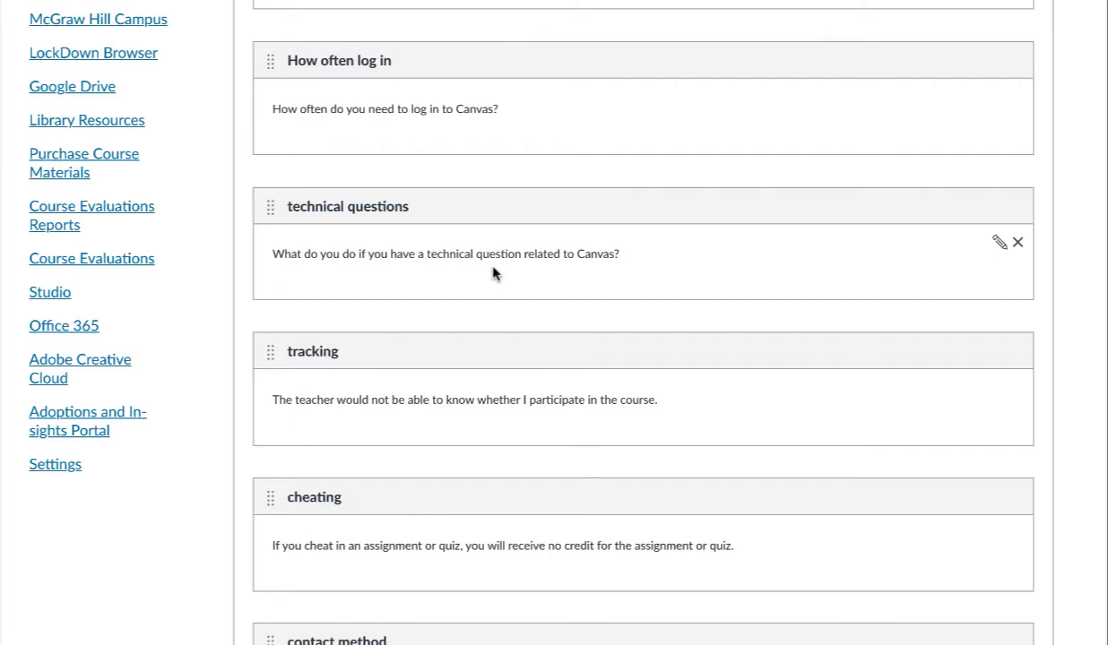
scroll(492, 273, "down", 3)
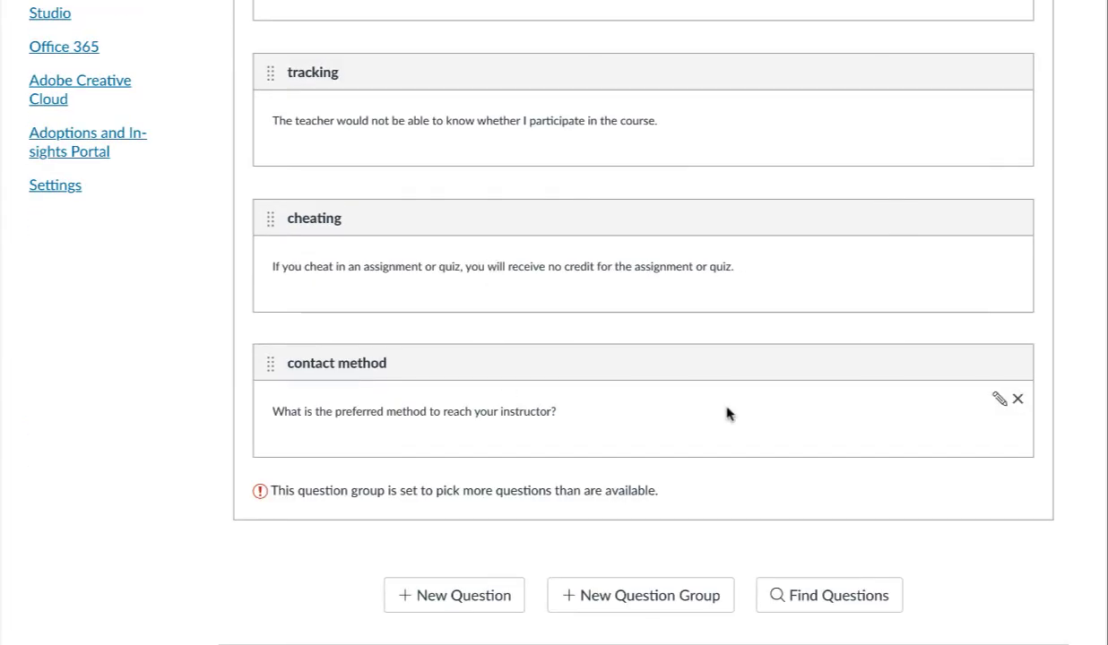
scroll(726, 415, "up", 10)
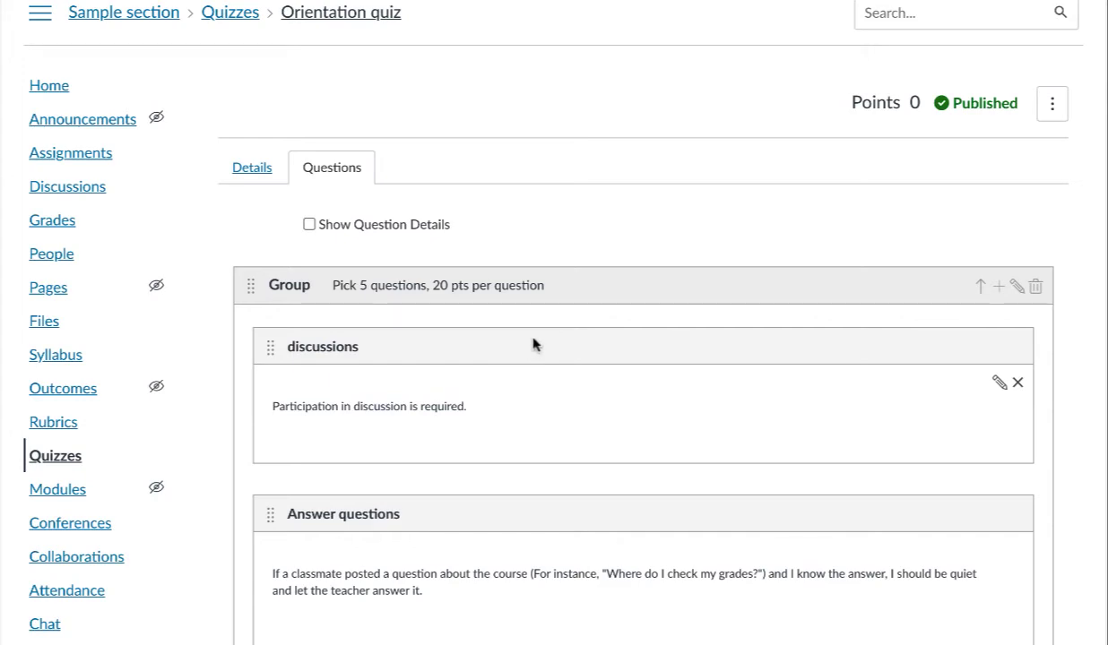
scroll(430, 359, "down", 3)
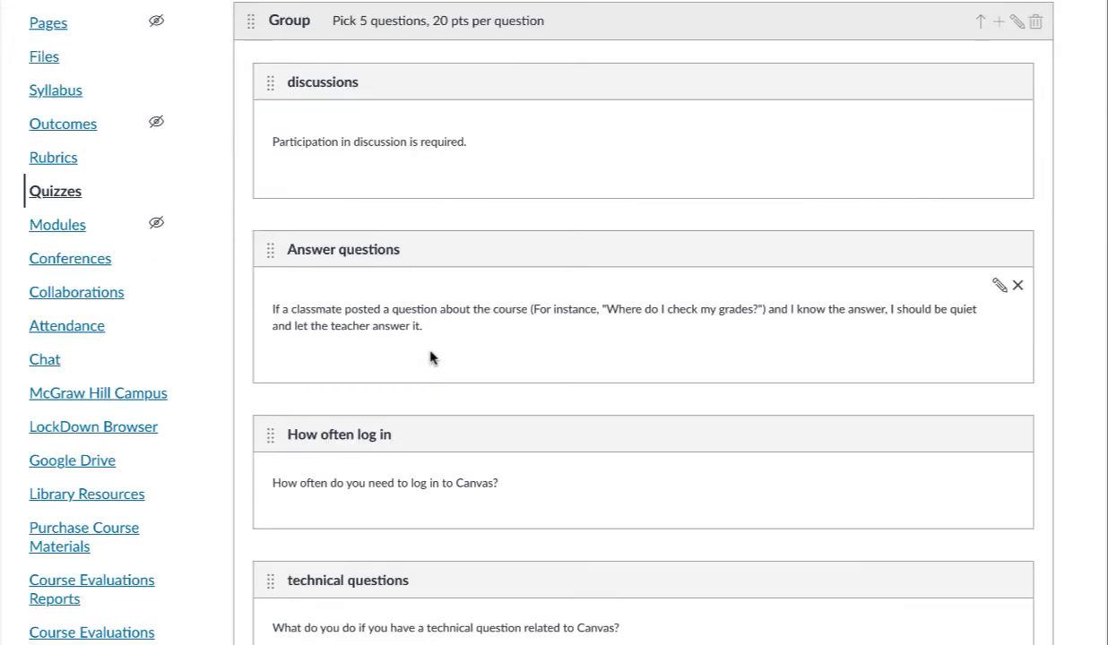
scroll(438, 331, "down", 4)
scroll(438, 331, "up", 7)
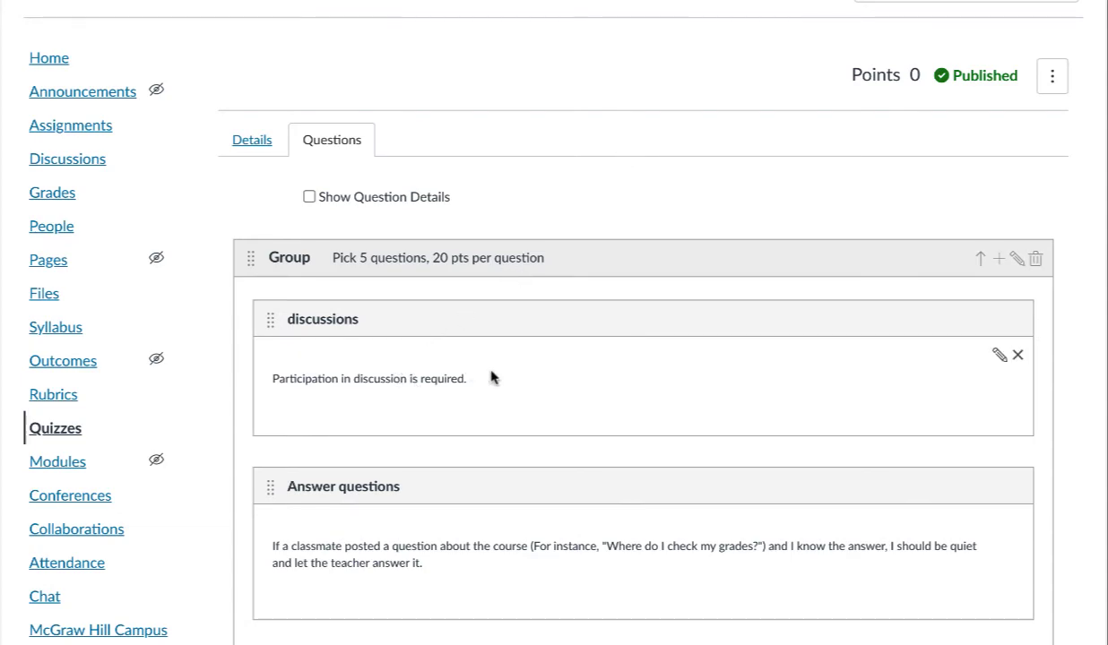
scroll(491, 378, "down", 2)
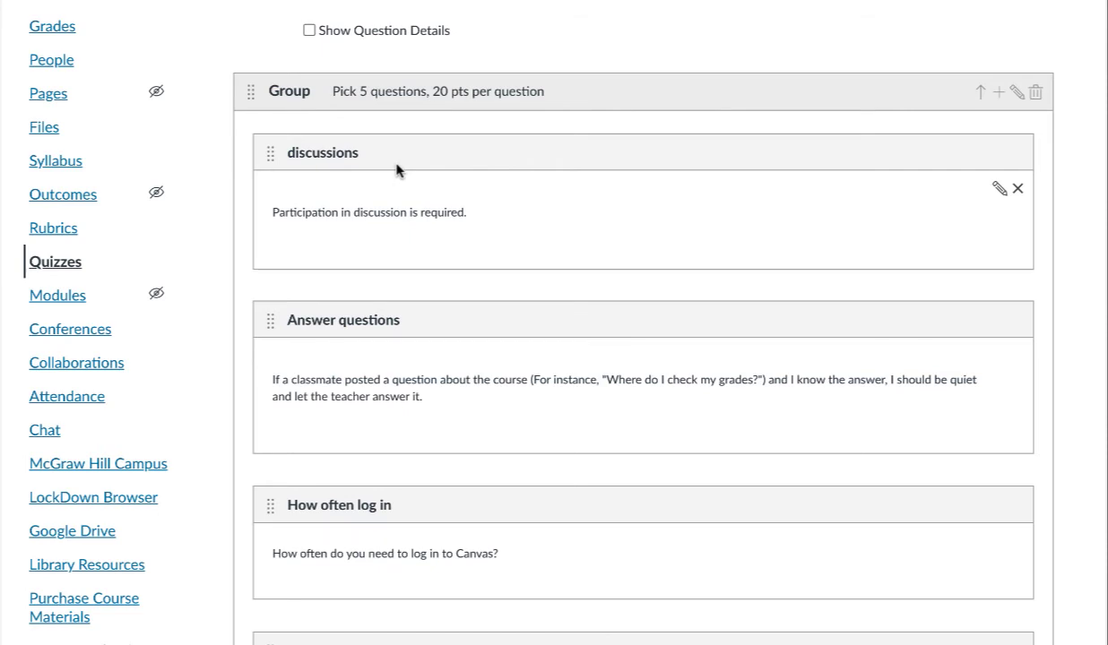
- Move the "discussions" question out of the group to directly above it, and update the group to pick 4 questions
scroll(399, 189, "up", 2)
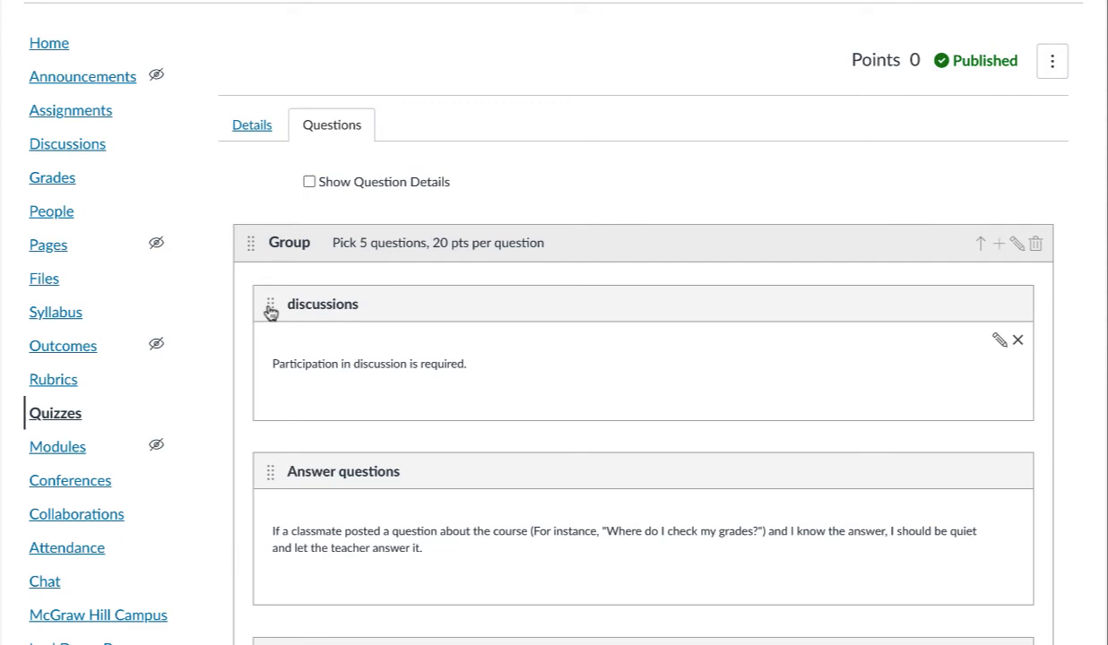
left_click_drag(271, 311, 269, 245)
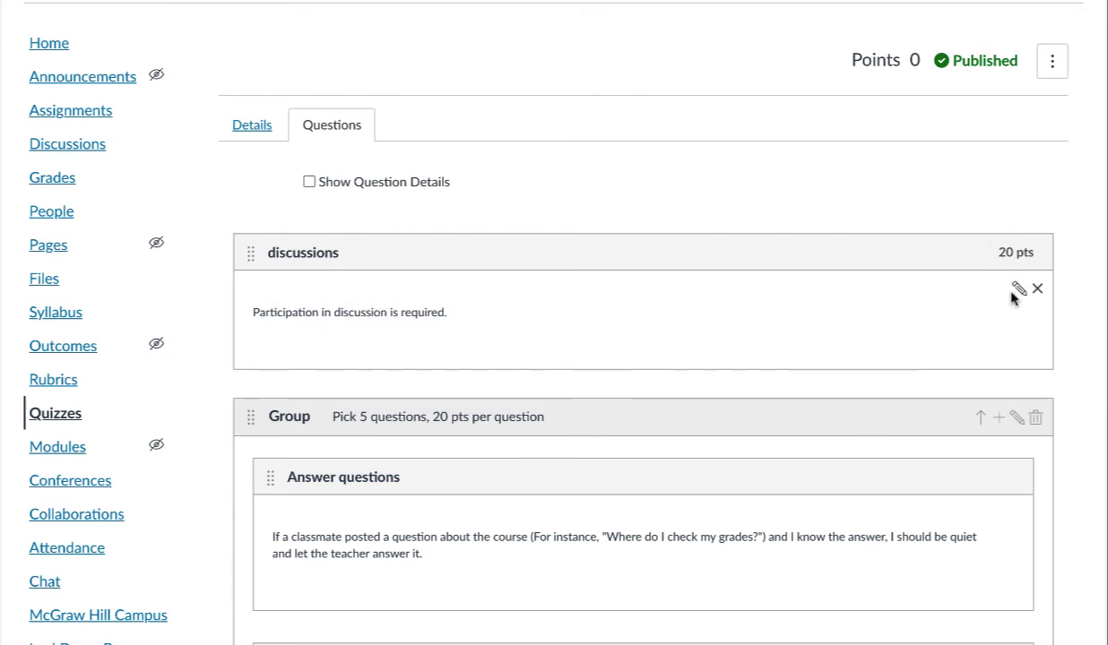
left_click(1016, 418)
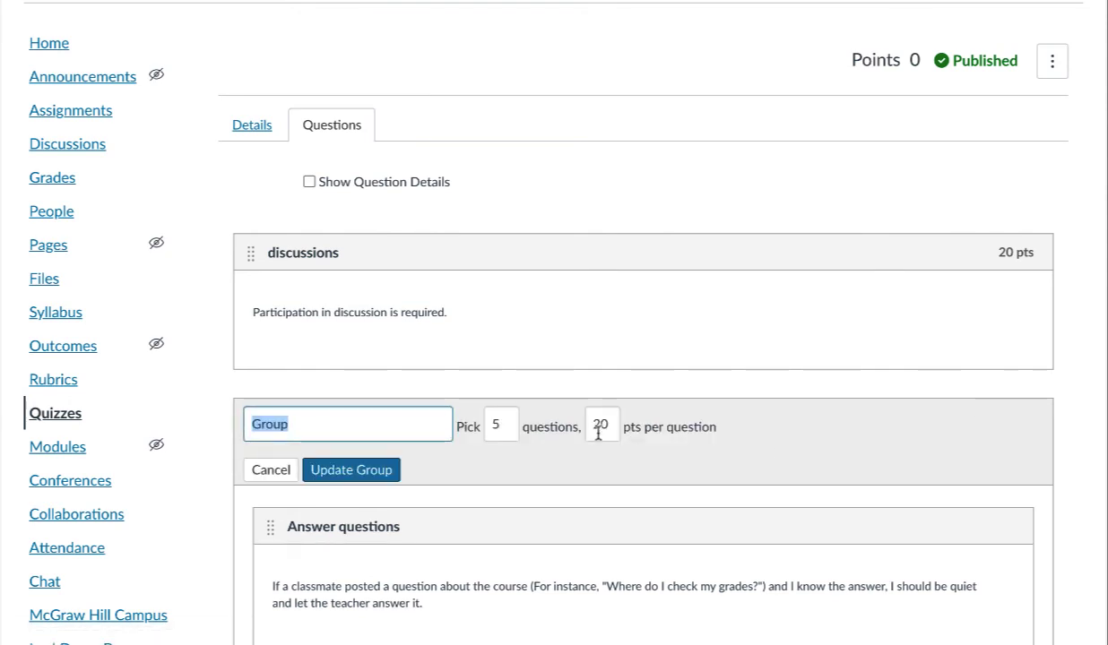
double_click(493, 424)
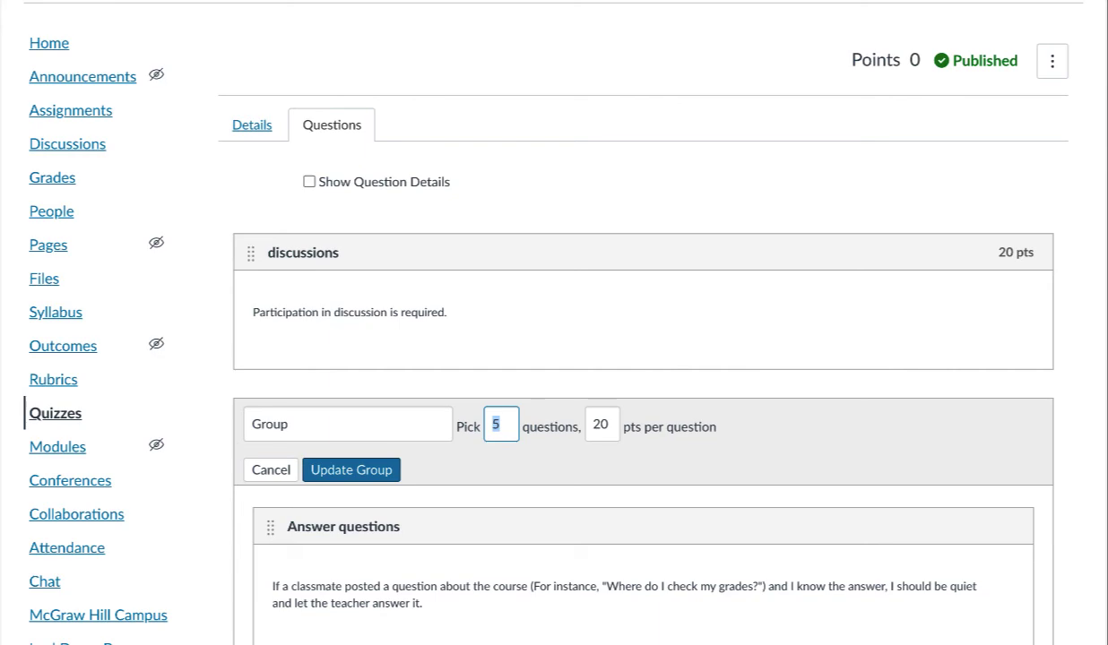
type("4")
left_click(357, 471)
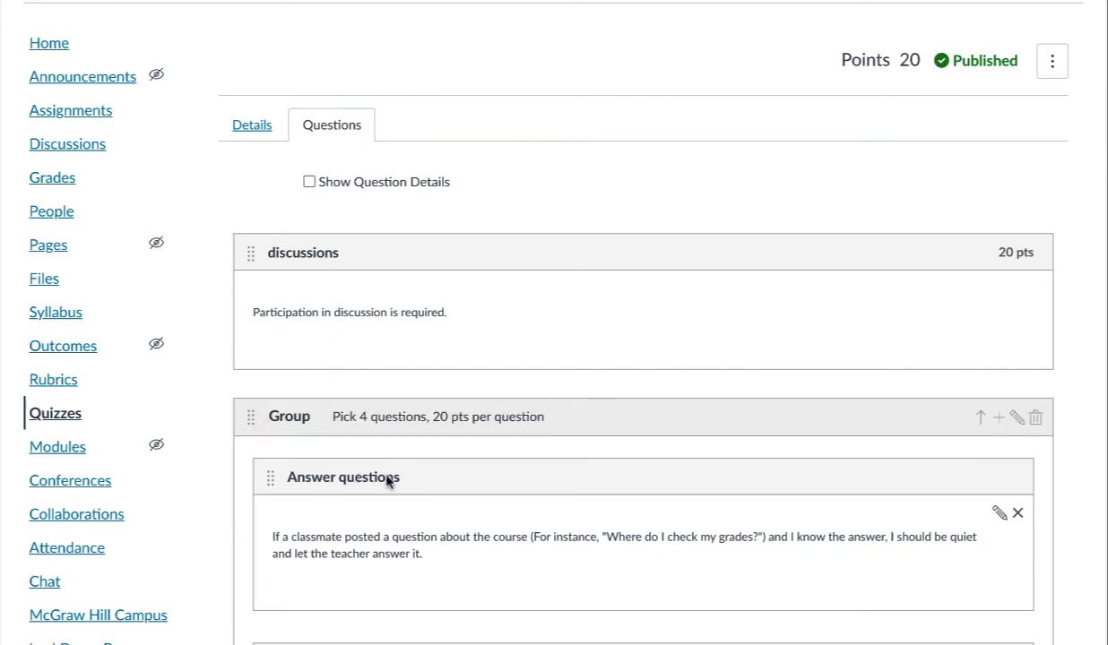
scroll(781, 304, "down", 3)
scroll(593, 166, "up", 4)
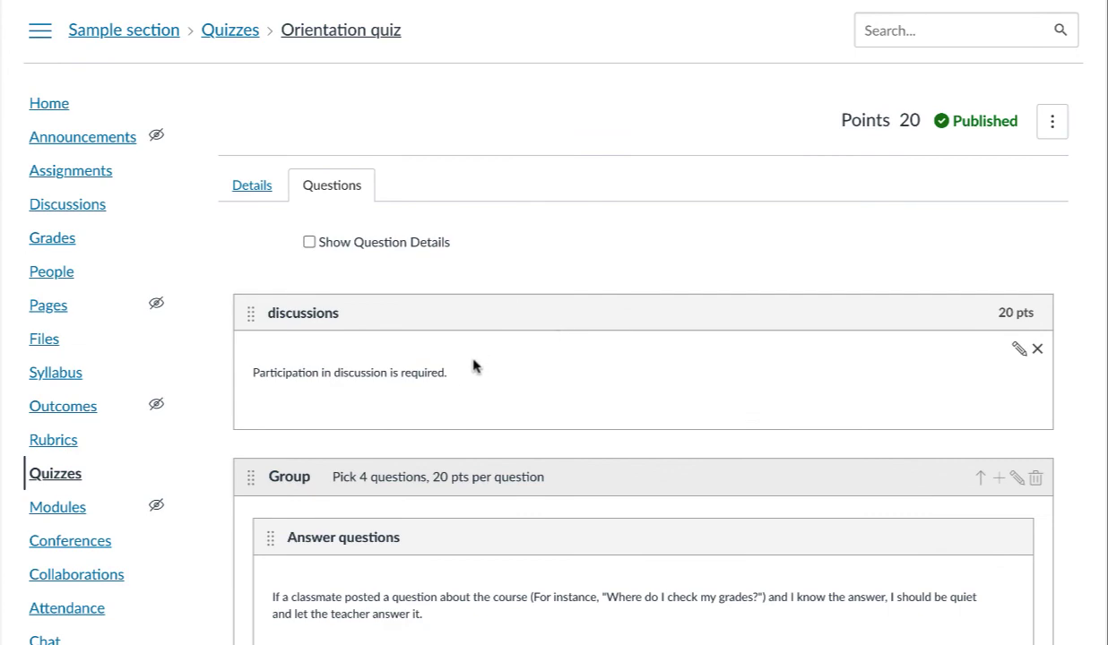
scroll(473, 366, "down", 4)
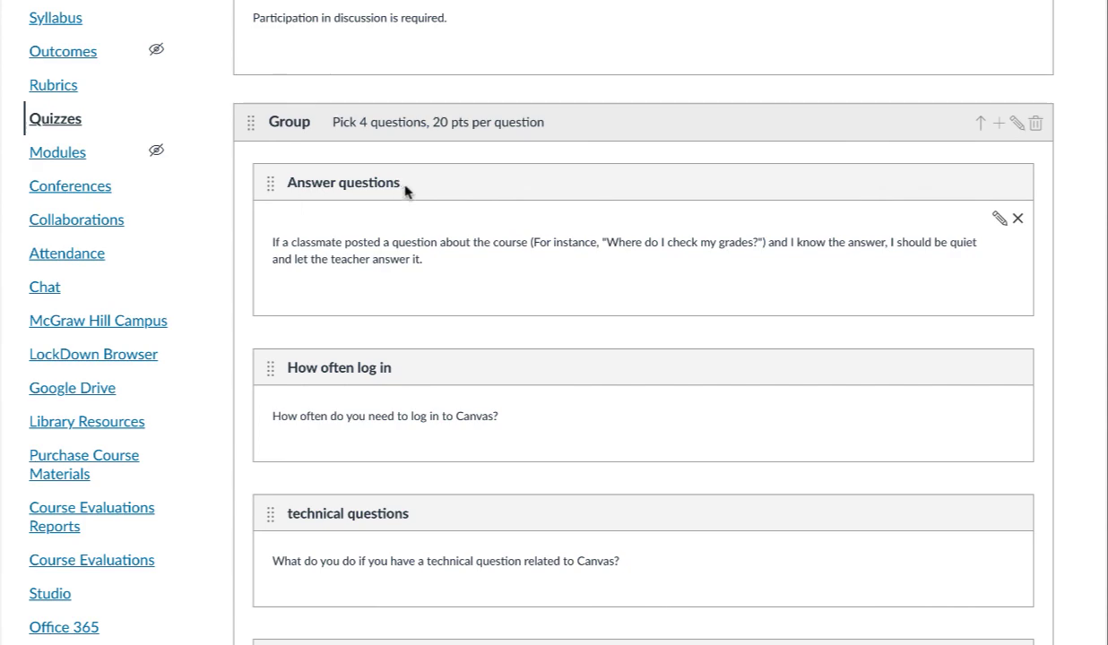
scroll(463, 159, "down", 1)
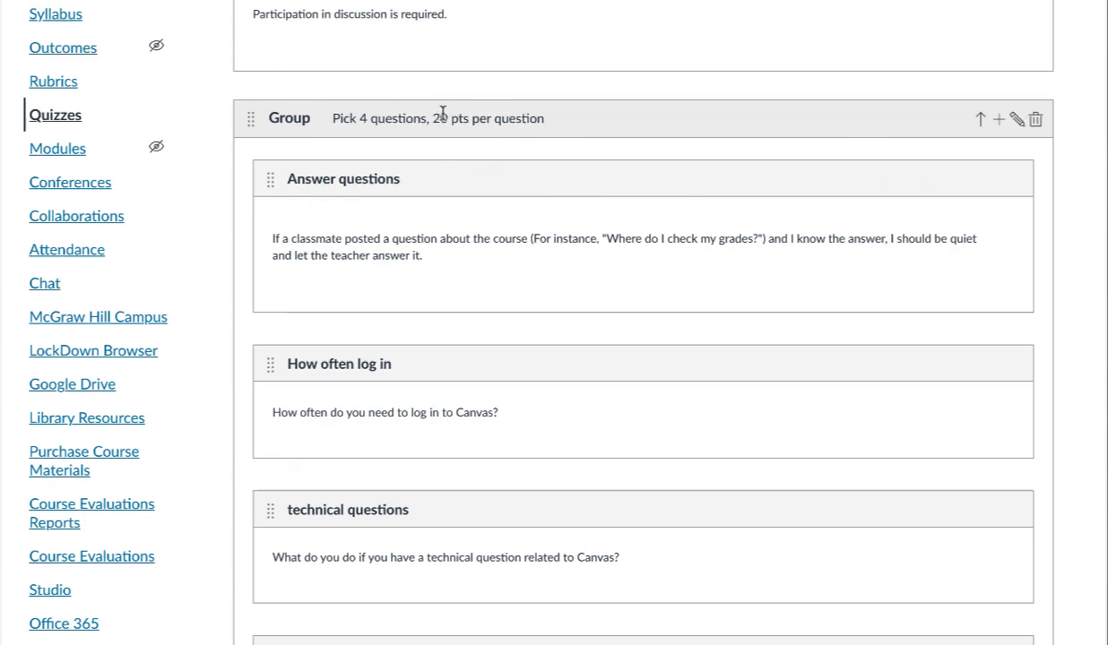
scroll(475, 190, "down", 1)
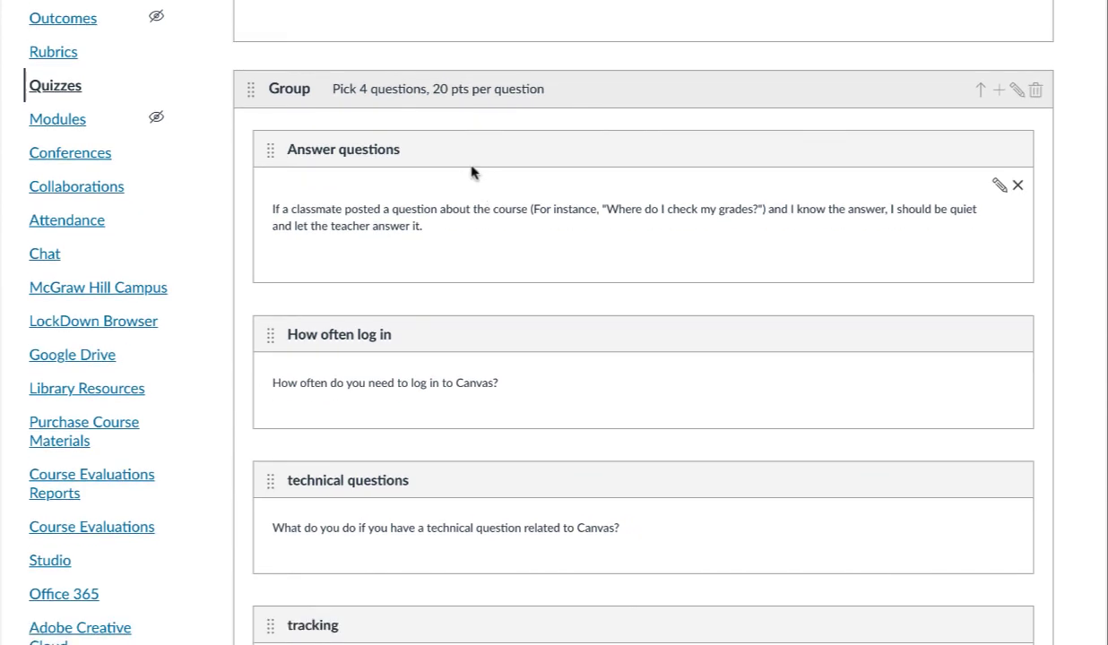